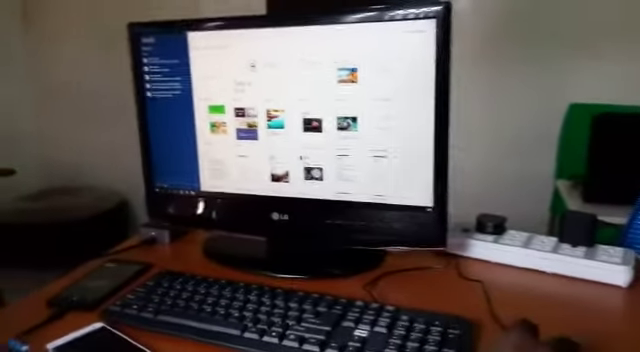
Bring up Word's Open locations and browse documents stored on This Device.
right_click(247, 68)
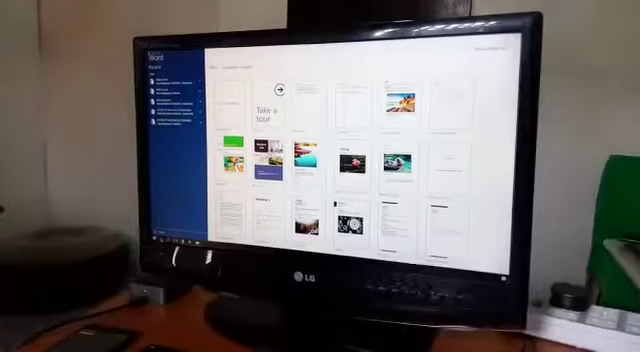
key("ctrl+o")
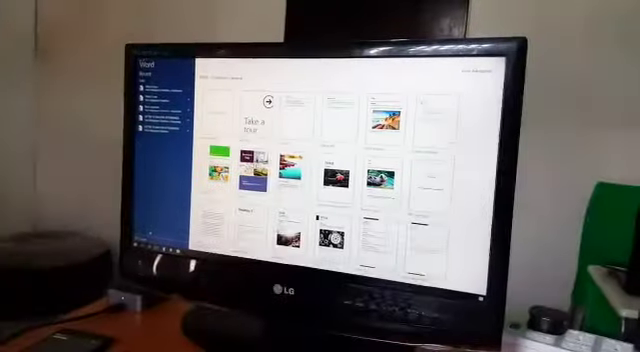
key("ctrl+o")
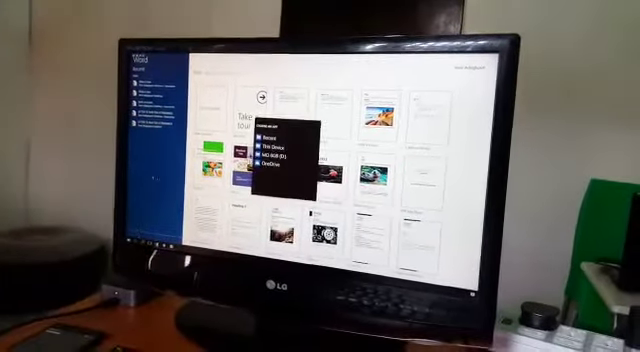
left_click(268, 158)
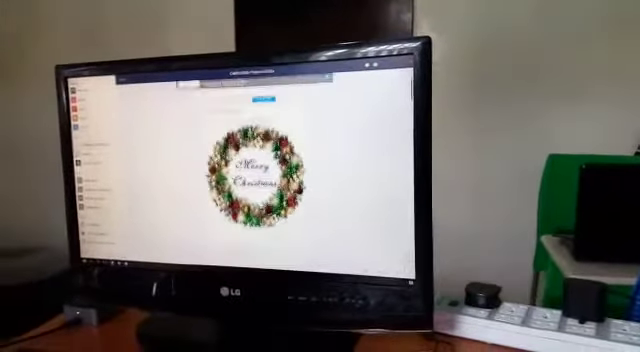
scroll(260, 180, "up", 4)
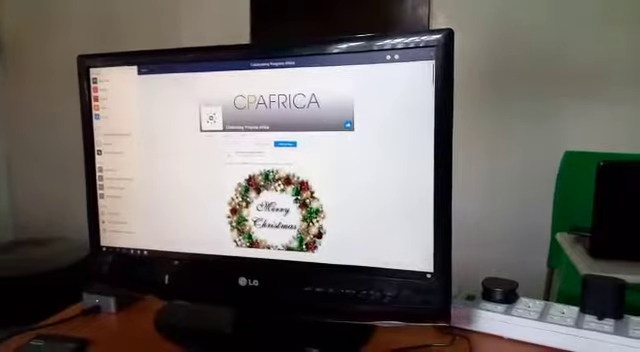
scroll(260, 180, "up", 1)
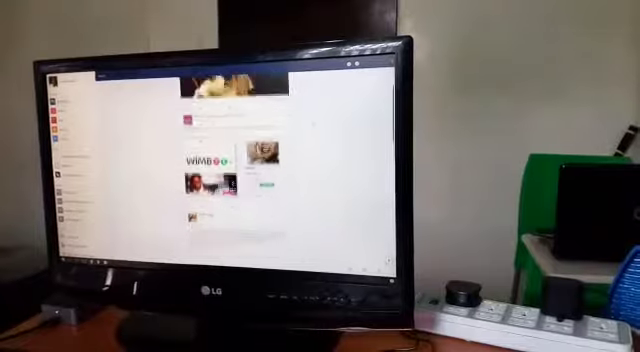
scroll(260, 180, "down", 4)
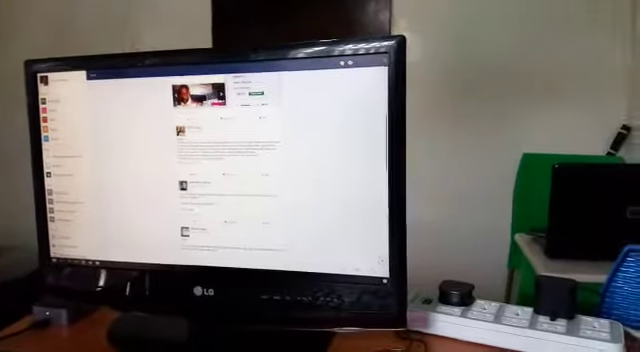
scroll(260, 180, "down", 3)
scroll(260, 180, "down", 1)
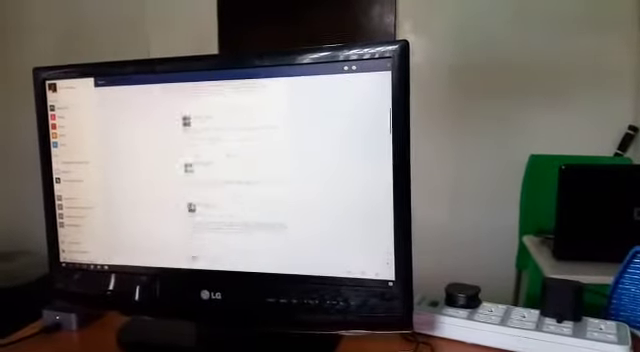
scroll(260, 180, "down", 3)
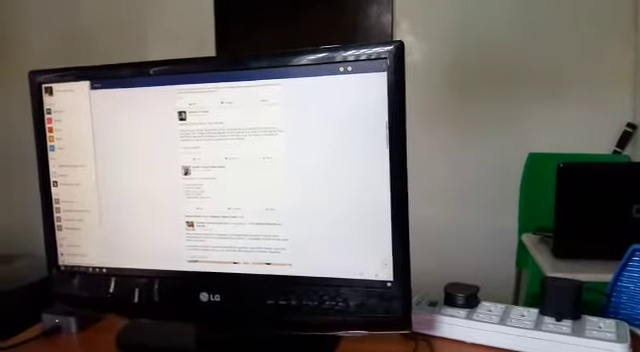
Bring up the phone's Start screen with the Windows key beside the Facebook feed.
key("super")
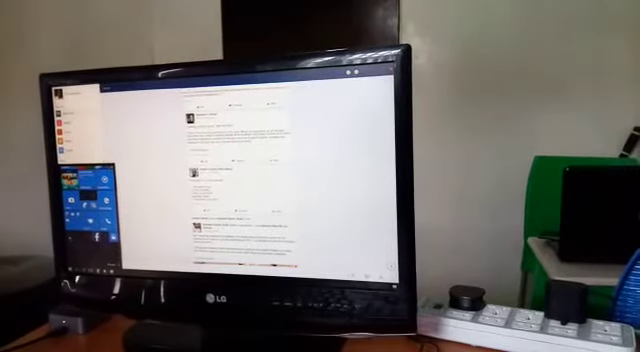
Dismiss the phone's Start screen on the monitor.
key("Escape")
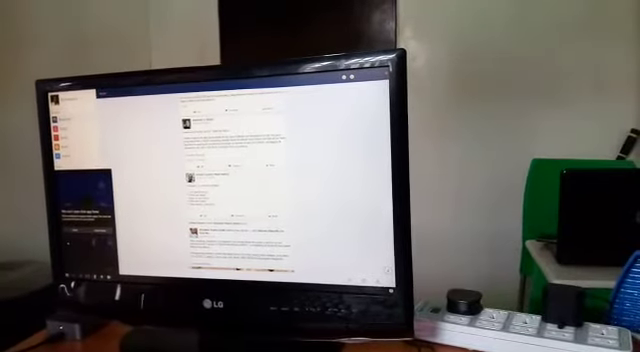